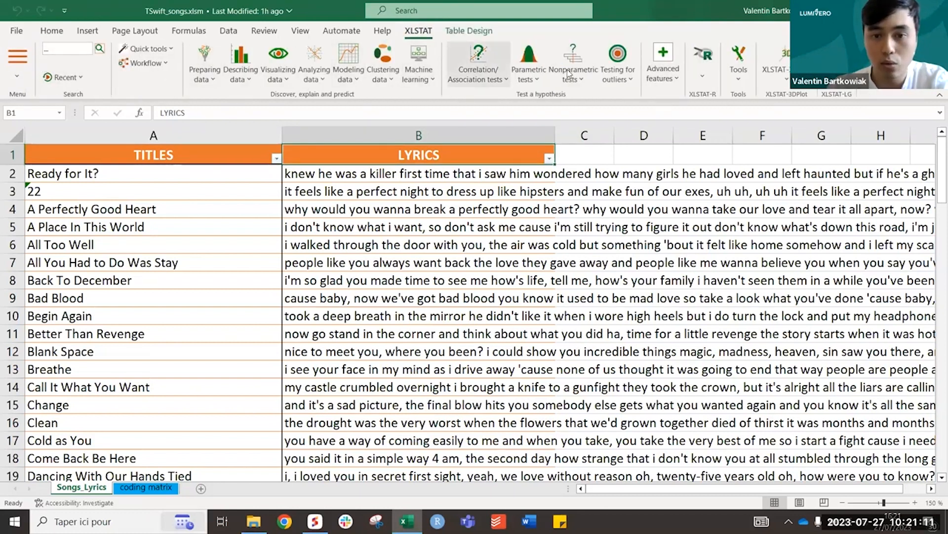
- Start the Lower and upper case text-mining tool with columns A and B of Songs_Lyrics as the data
left_click(663, 69)
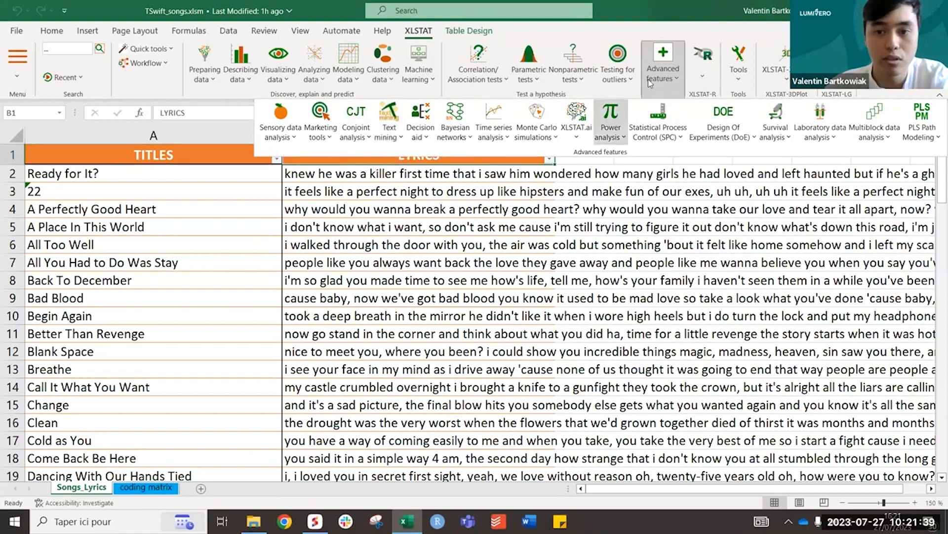
left_click(401, 140)
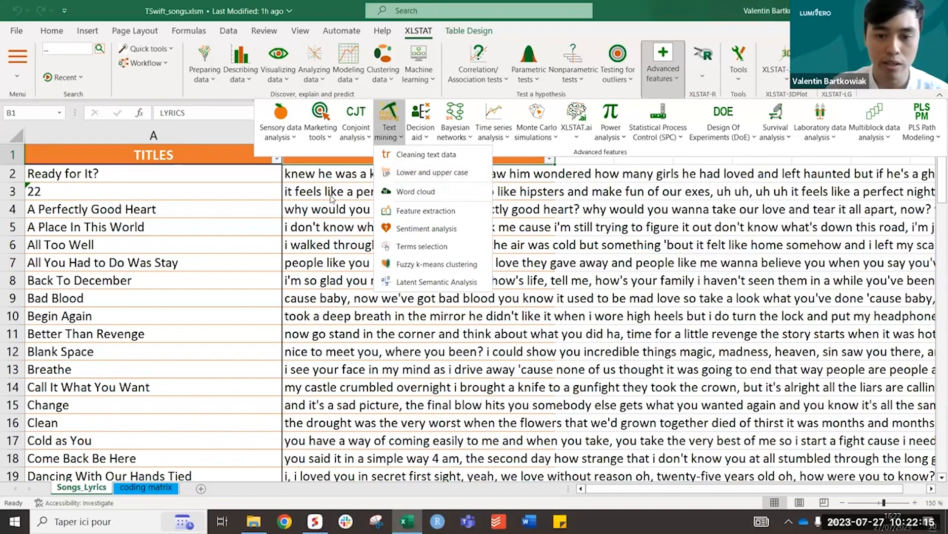
left_click(421, 174)
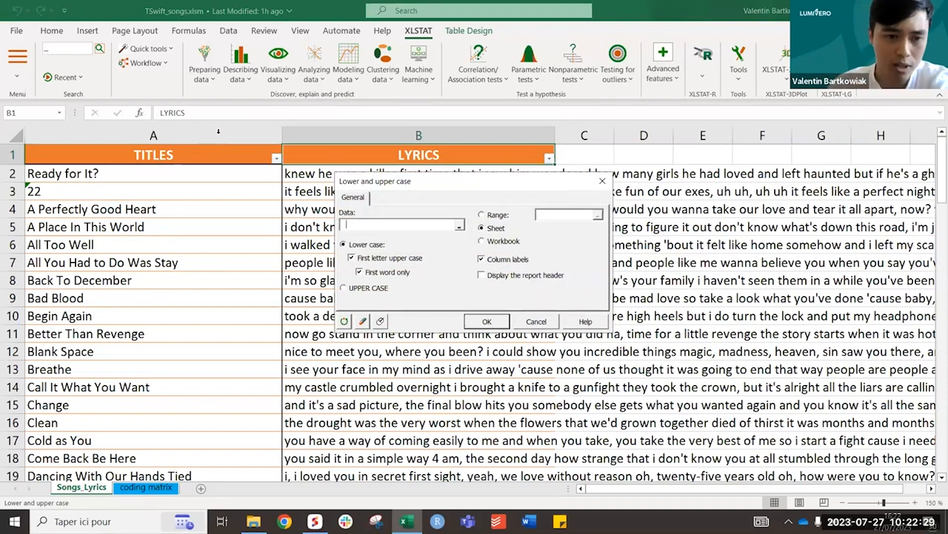
left_click_drag(189, 137, 358, 135)
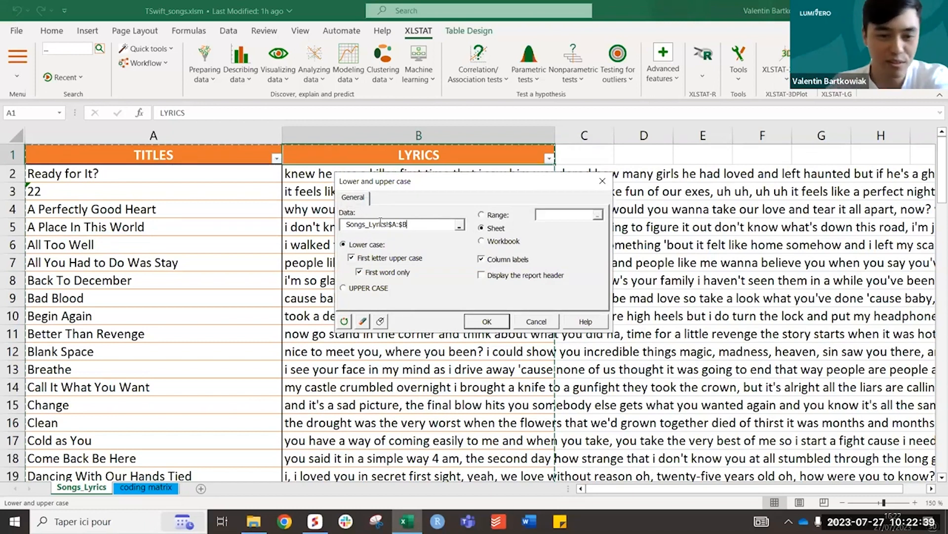
- Run the lower case conversion without first-letter upper case and with the report header displayed
left_click(352, 259)
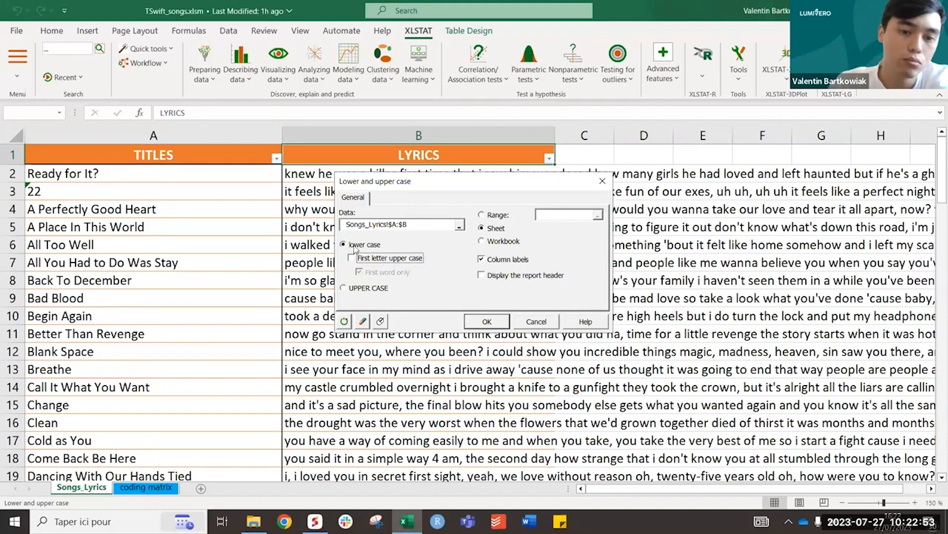
left_click(481, 274)
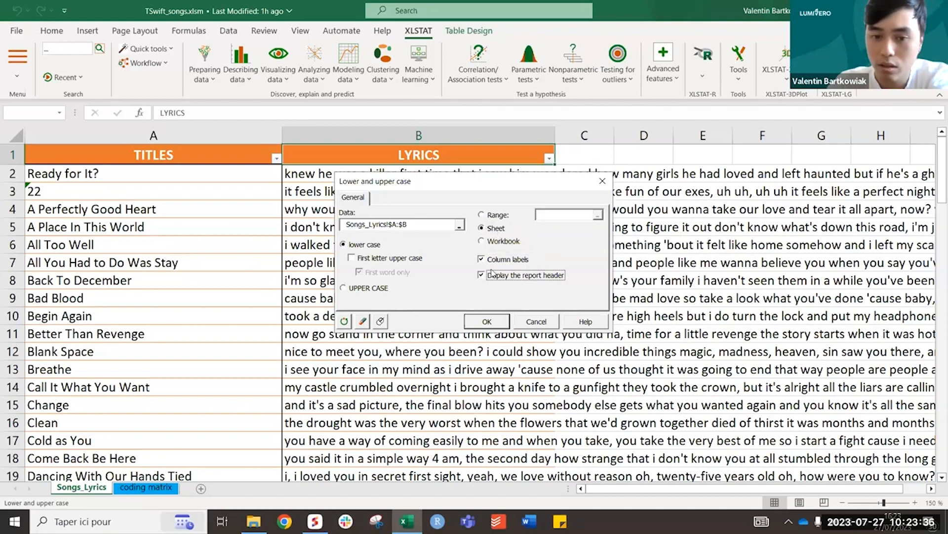
left_click(486, 322)
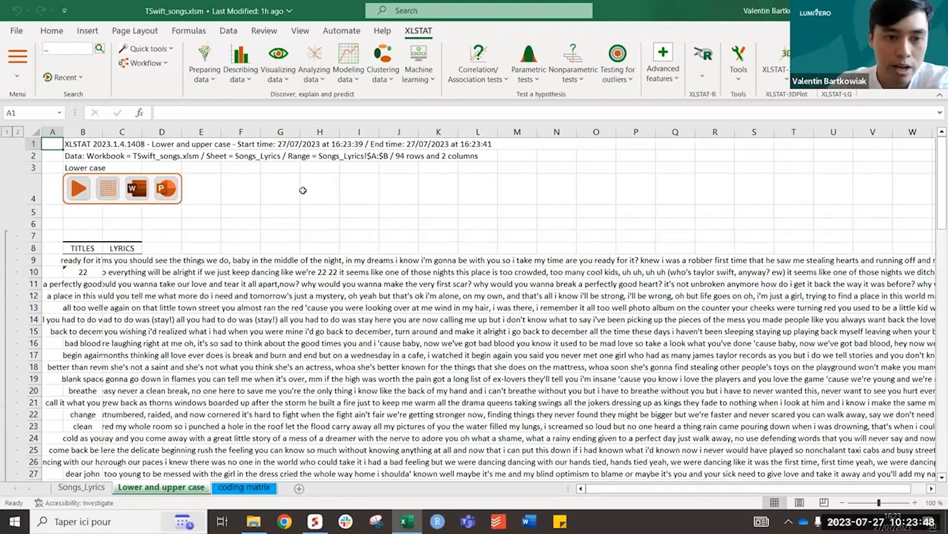
- Set up Cleaning text data on the whole lower-cased TITLES and LYRICS table, without a report header, and open the cleaning options
left_click(663, 69)
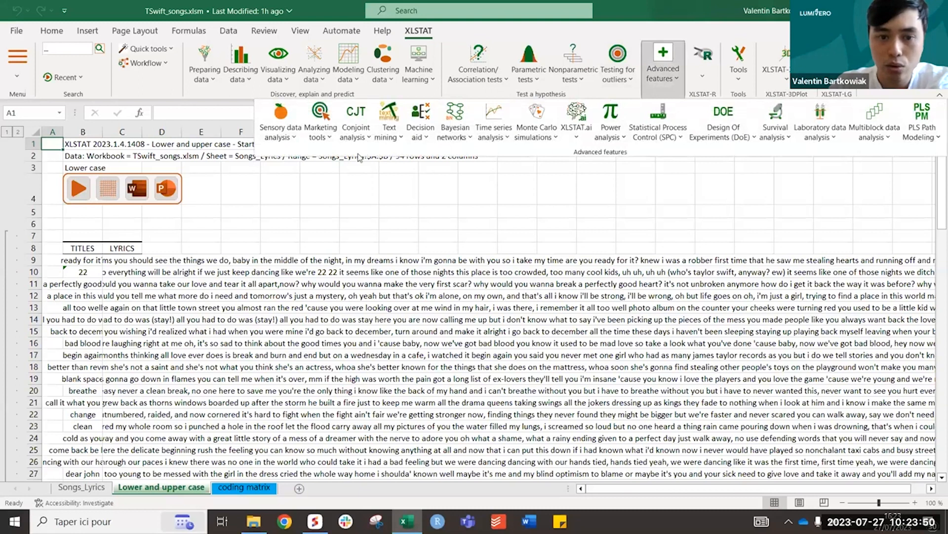
left_click(389, 126)
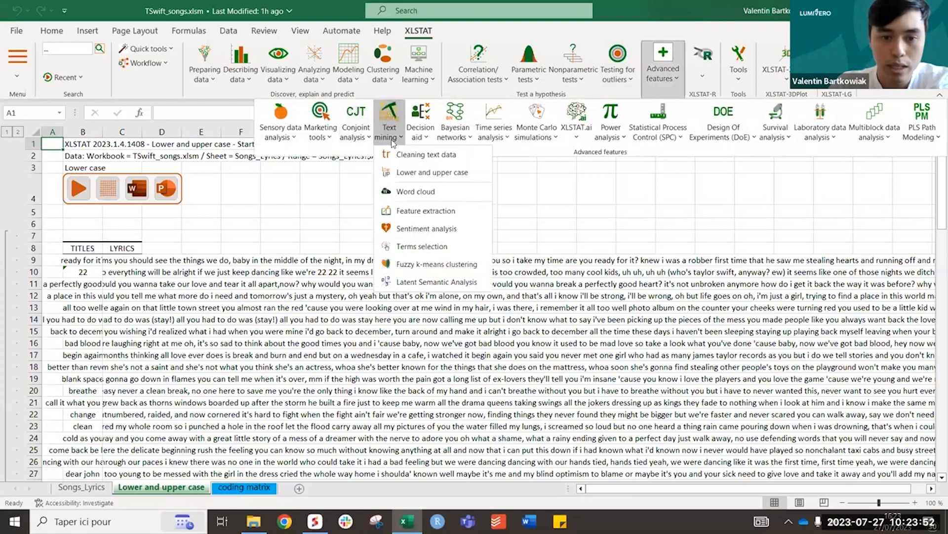
left_click(428, 157)
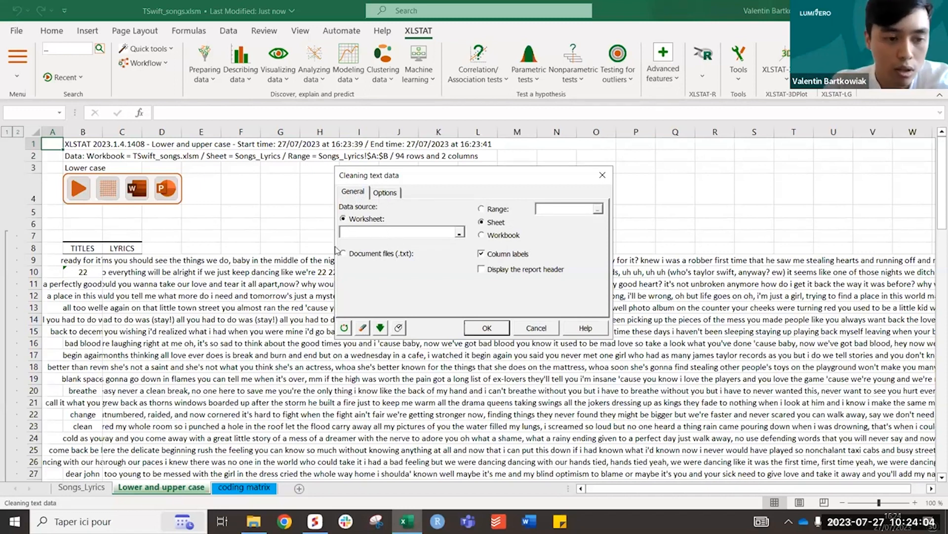
left_click(88, 241)
key("ctrl+shift+Right")
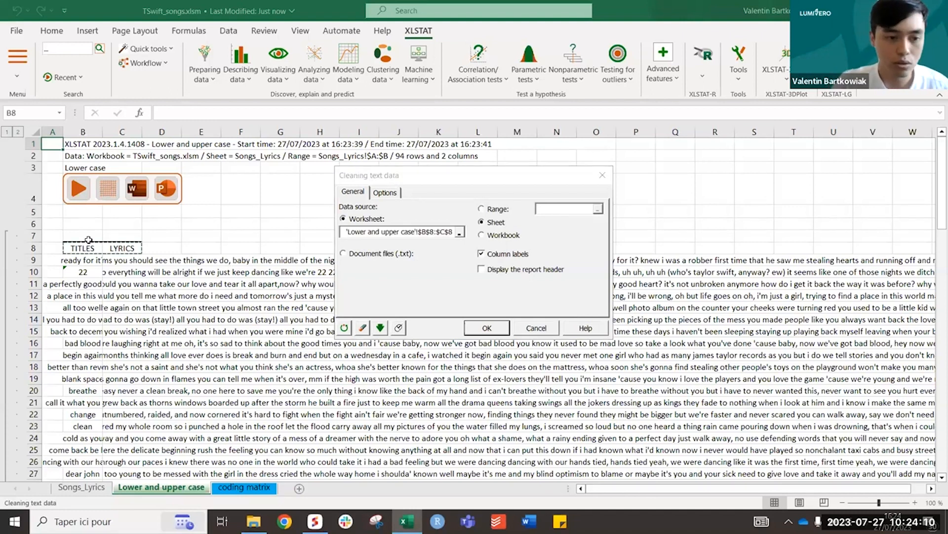
key("ctrl+shift+Down")
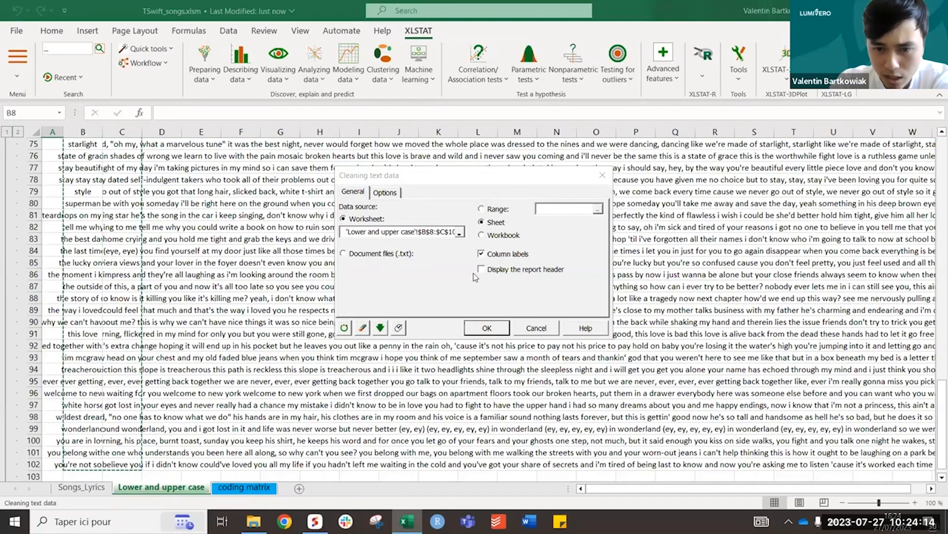
left_click(489, 270)
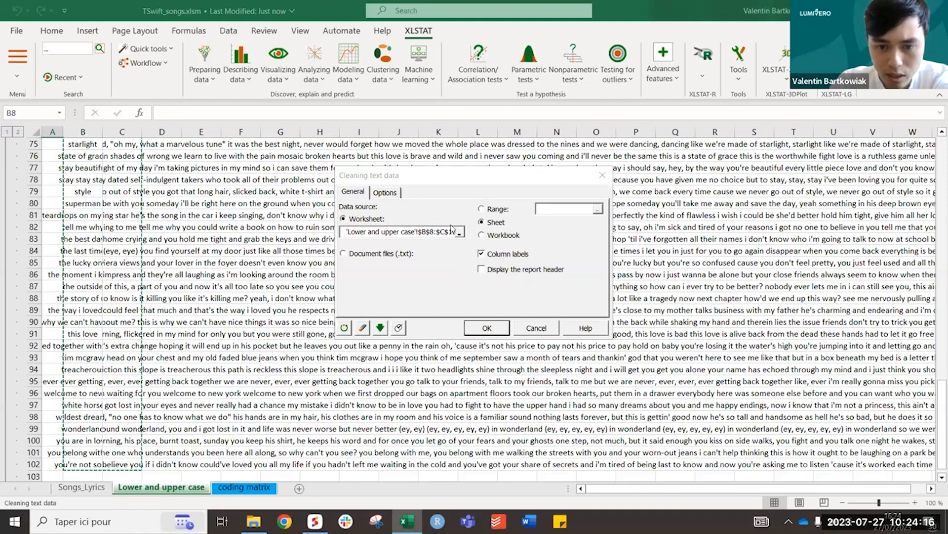
left_click(384, 192)
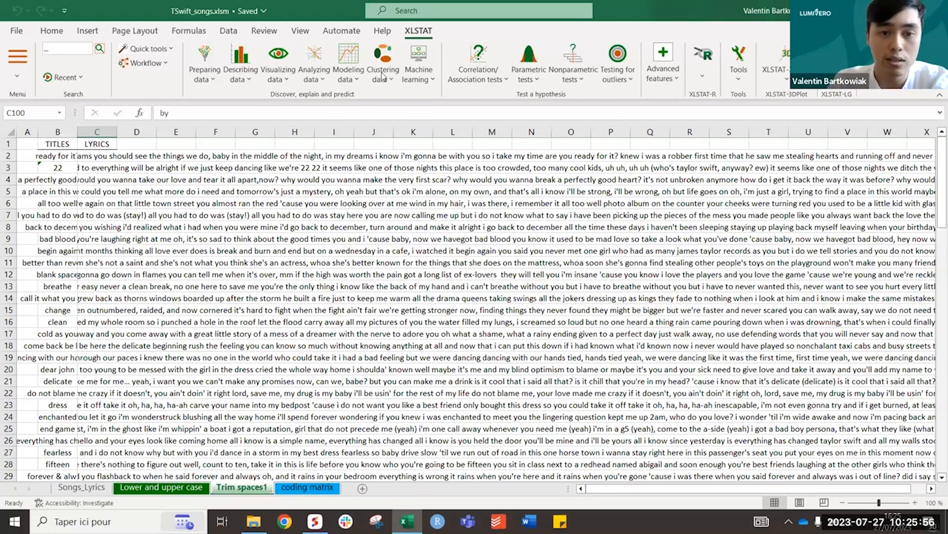
- Set up Feature extraction on Trim spaces1 with lyrics C1:C95 as the data and titles B1:B95 as document labels
left_click(677, 88)
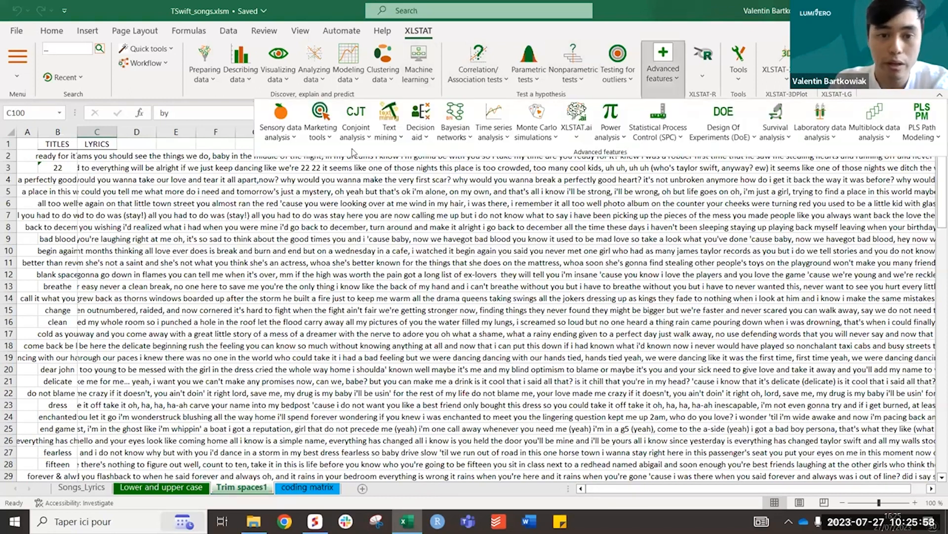
left_click(402, 140)
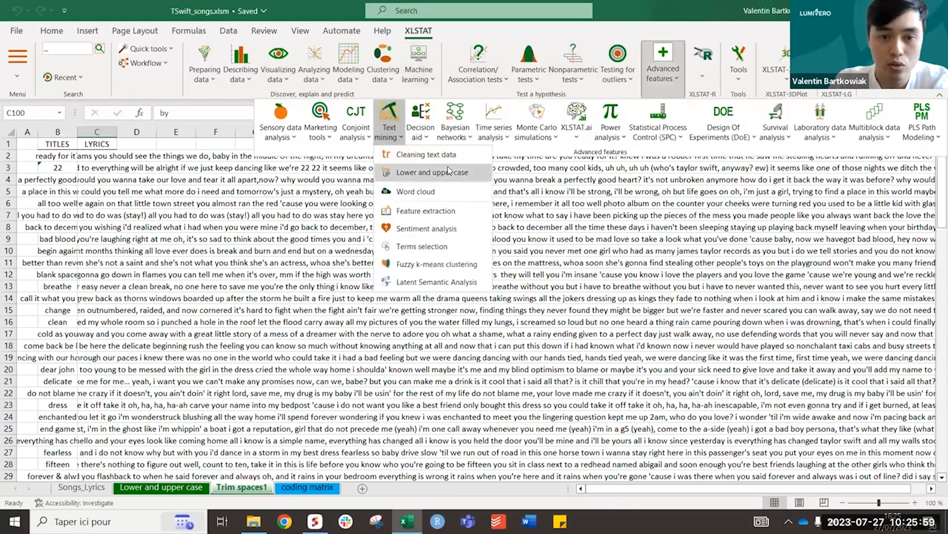
left_click(433, 211)
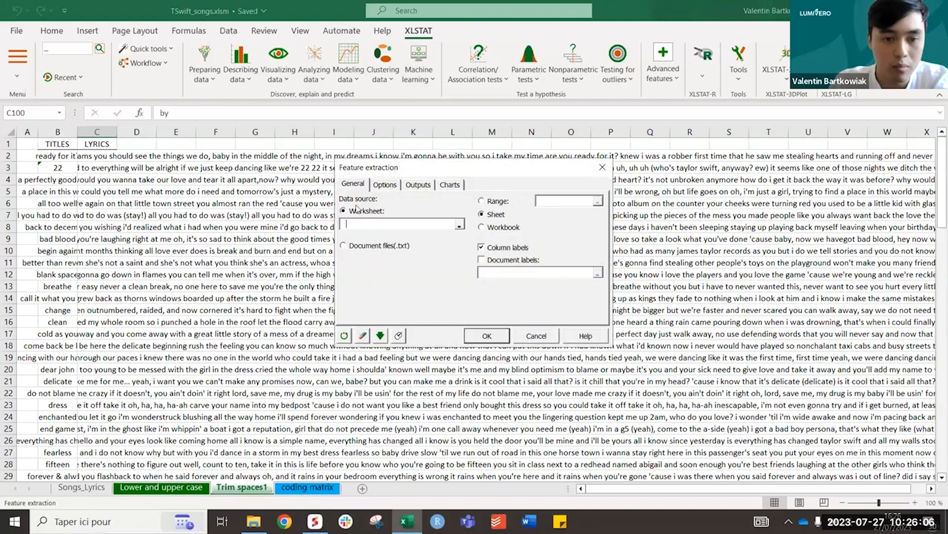
left_click(99, 145)
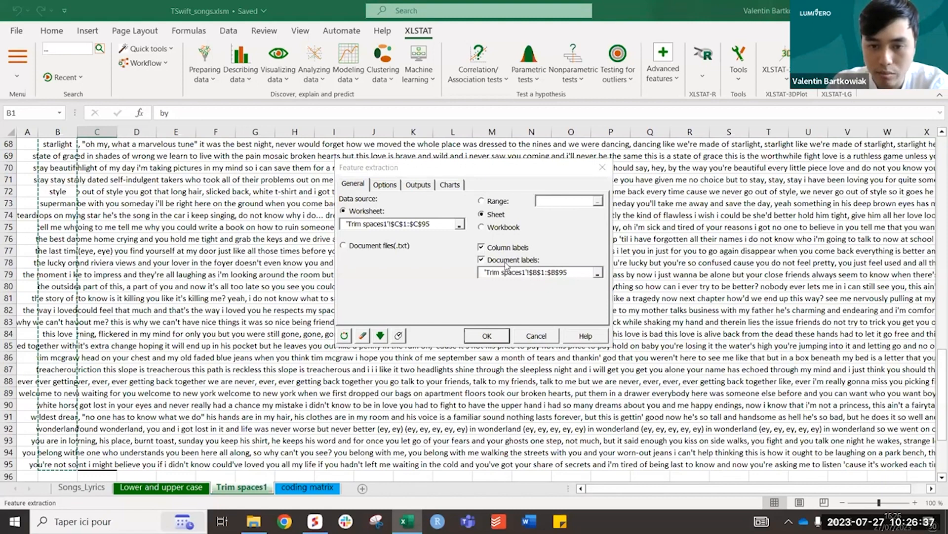
scroll(164, 228, "up", 8)
scroll(165, 228, "up", 14)
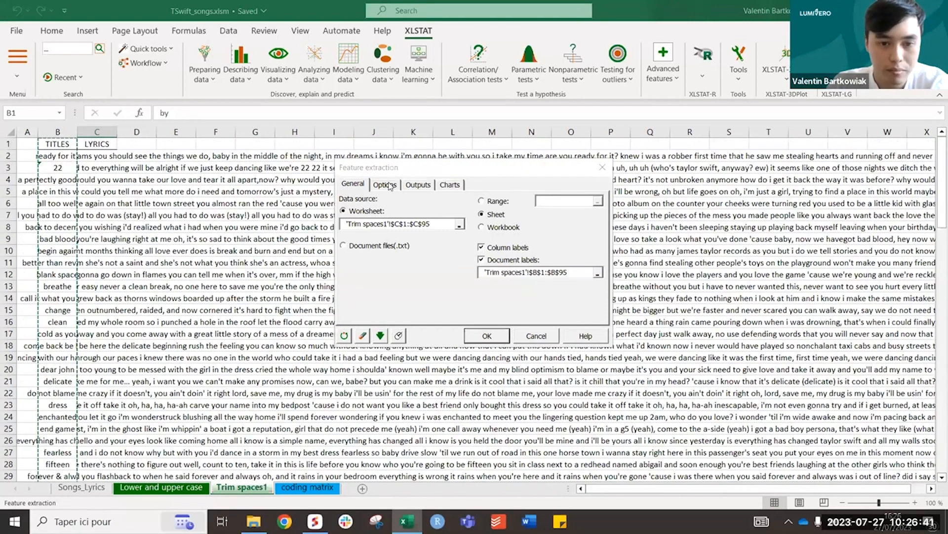
- Set the minimum term frequency to 20 in the feature extraction's intermediate form options
left_click(390, 186)
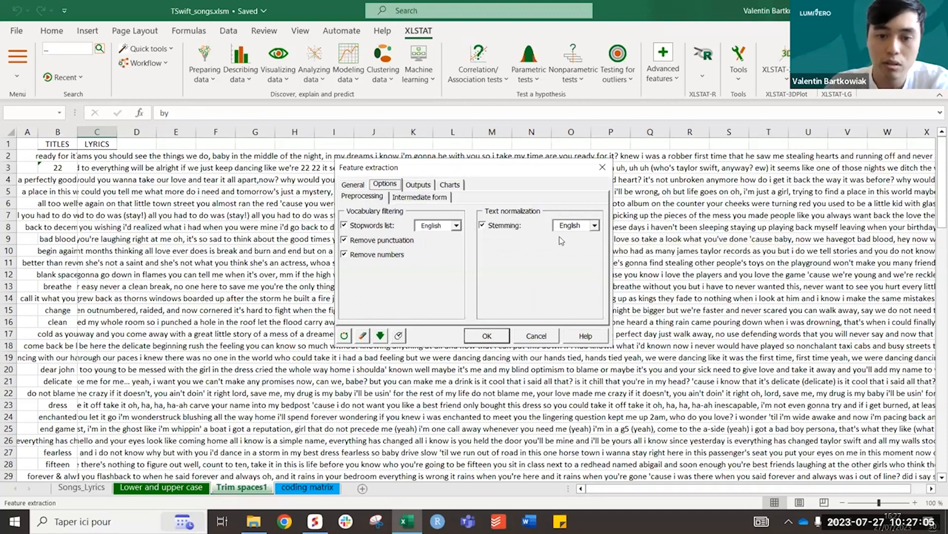
left_click(419, 197)
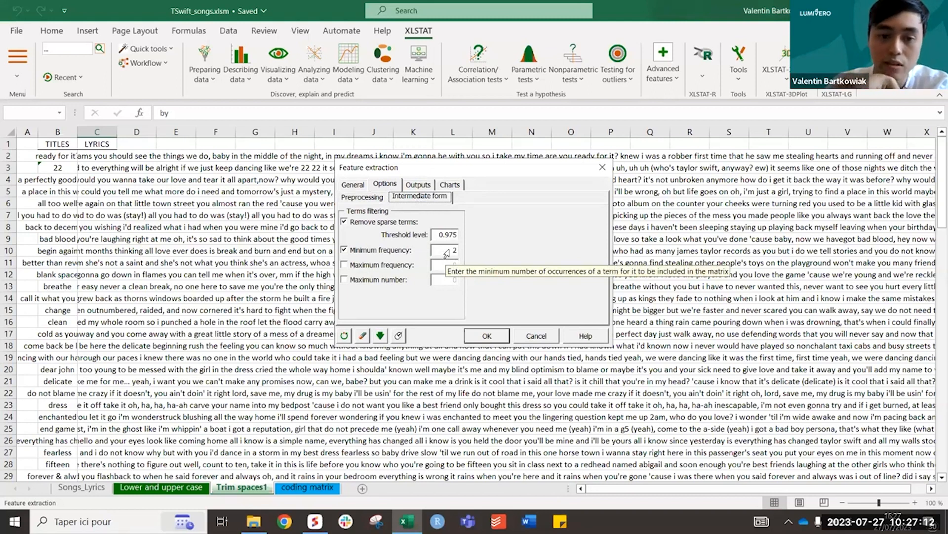
left_click(444, 253)
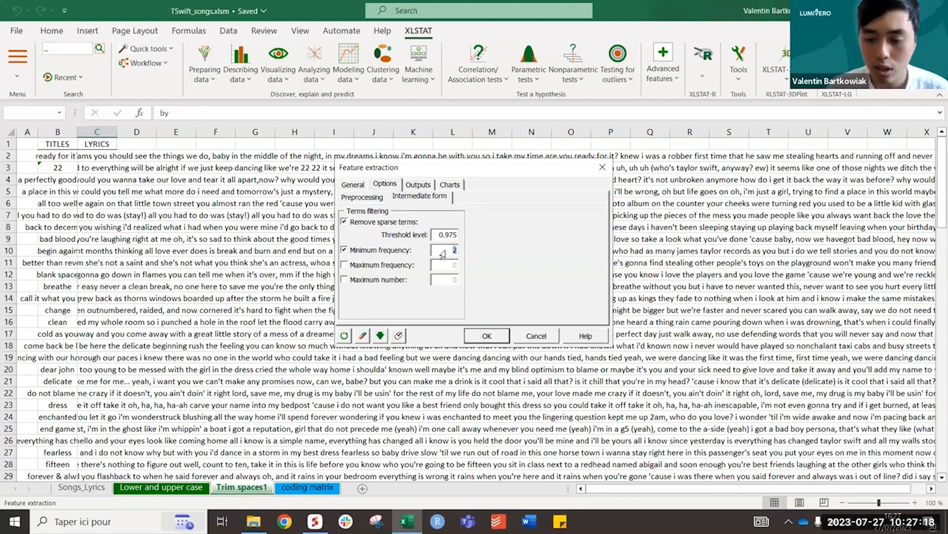
type("2")
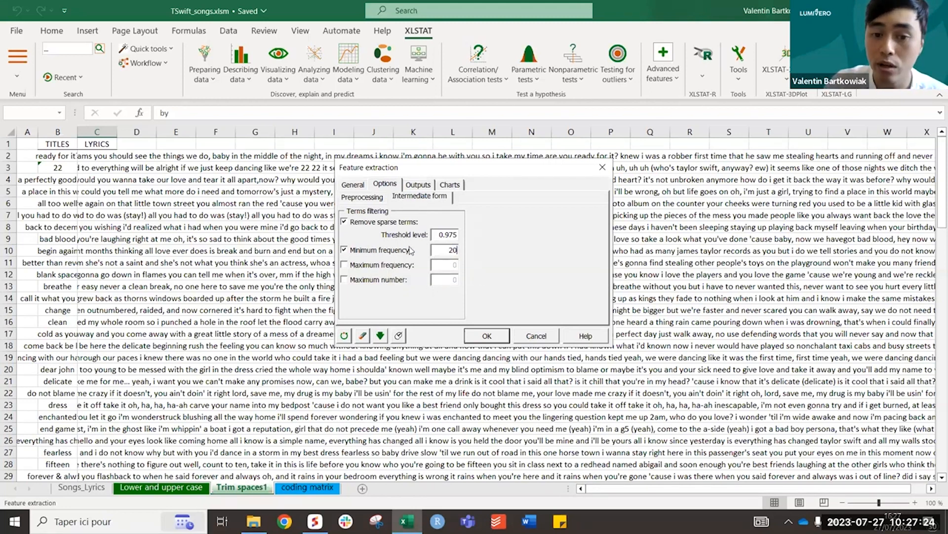
- Run the feature extraction with a document-term matrix as output and a word cloud as chart
left_click(422, 189)
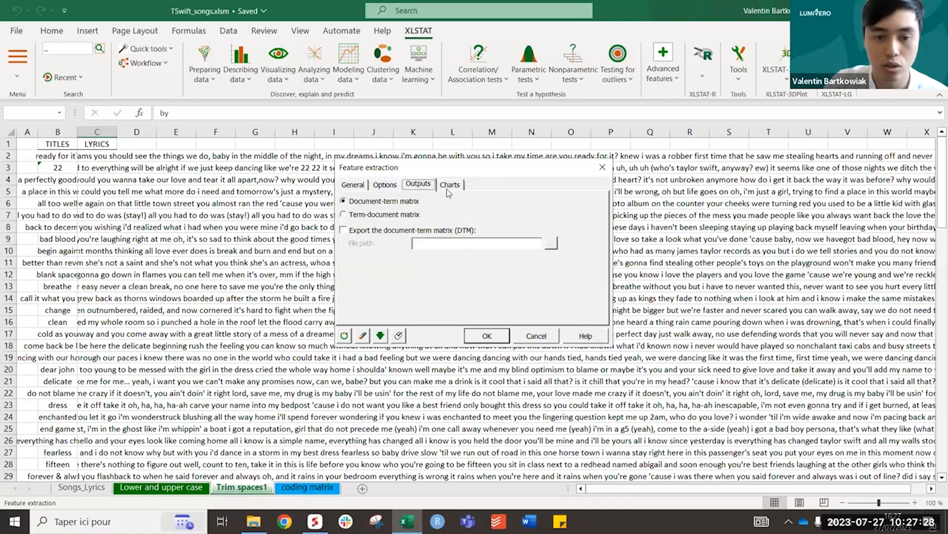
left_click(366, 216)
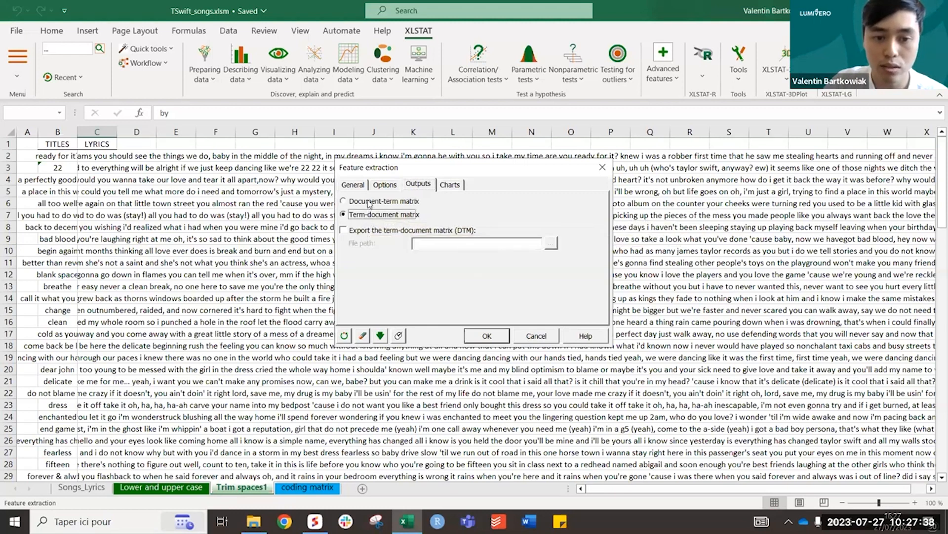
left_click(370, 203)
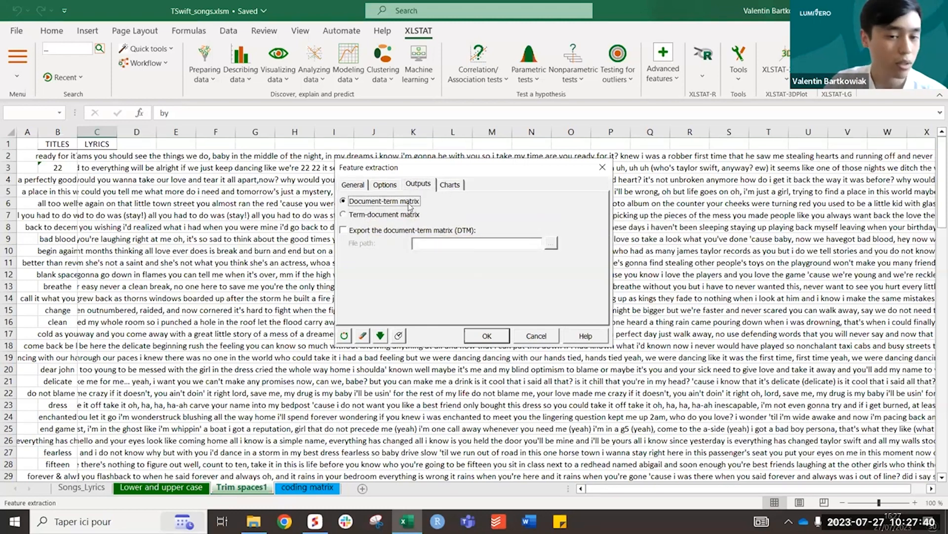
left_click(453, 185)
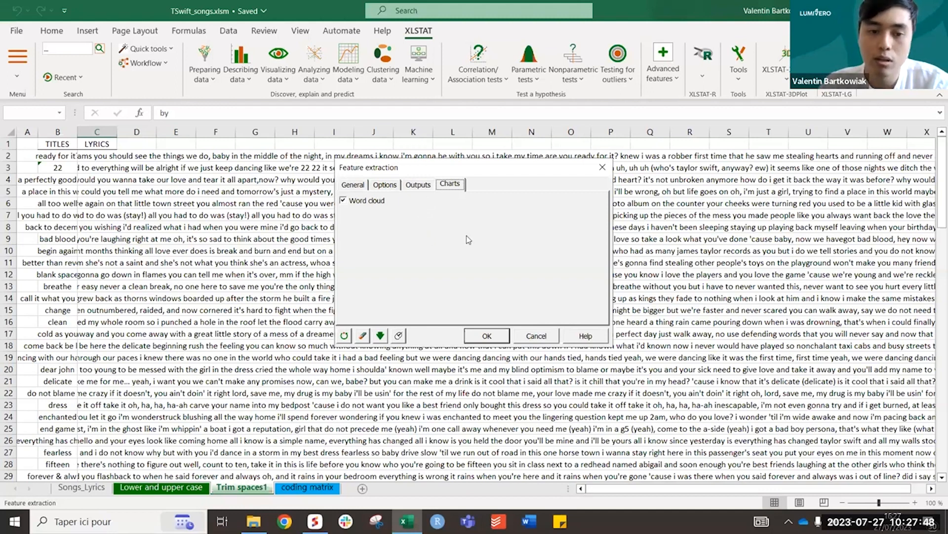
left_click(487, 339)
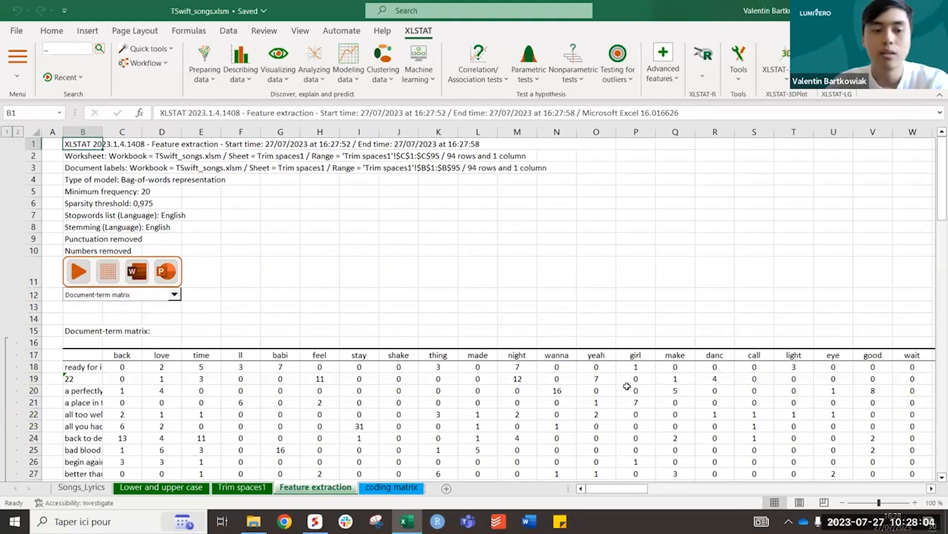
- Examine the document-term matrix down to its Total row and the word cloud beneath it
scroll(629, 383, "down", 3)
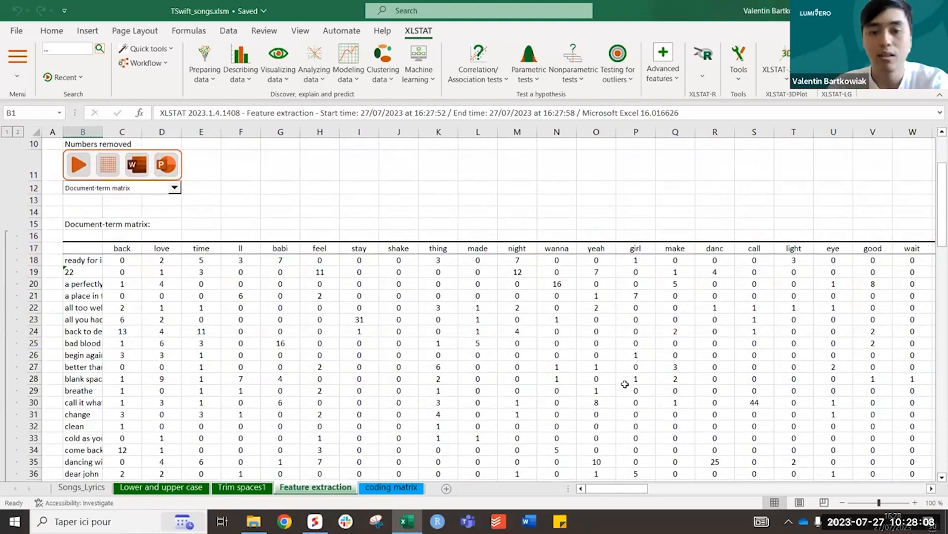
scroll(623, 380, "down", 20)
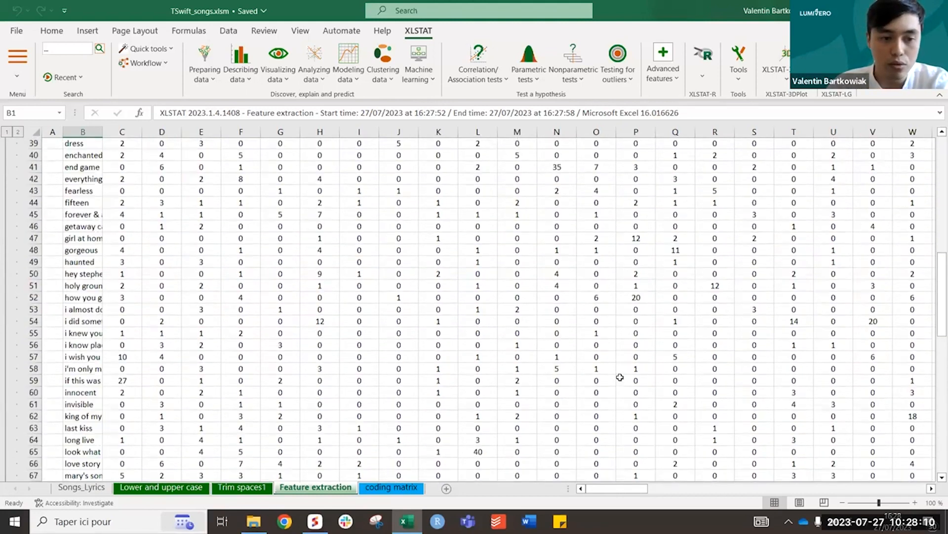
scroll(620, 376, "down", 7)
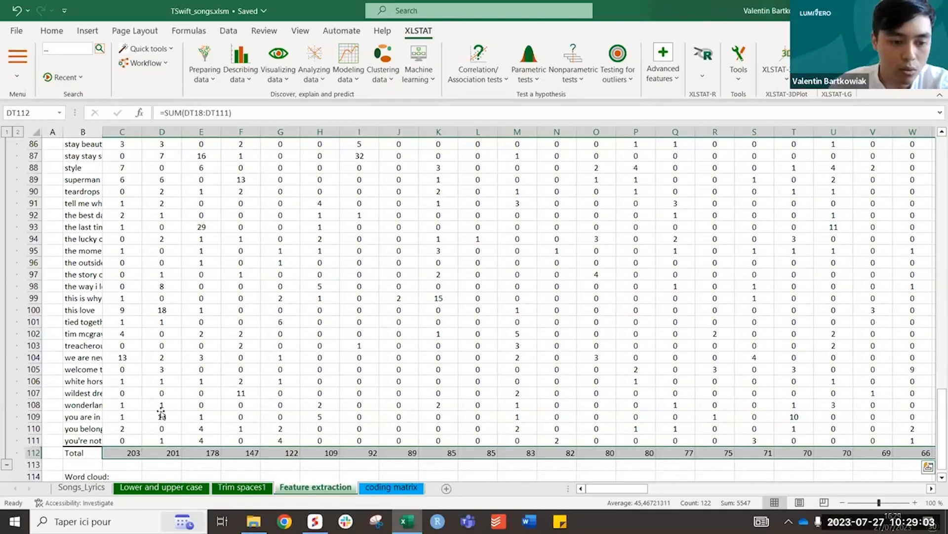
scroll(168, 405, "down", 3)
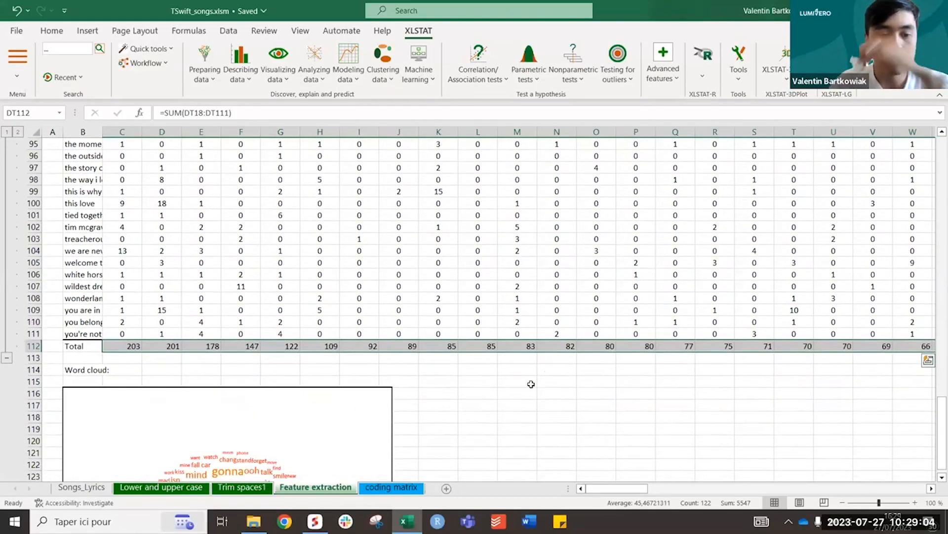
scroll(531, 384, "down", 4)
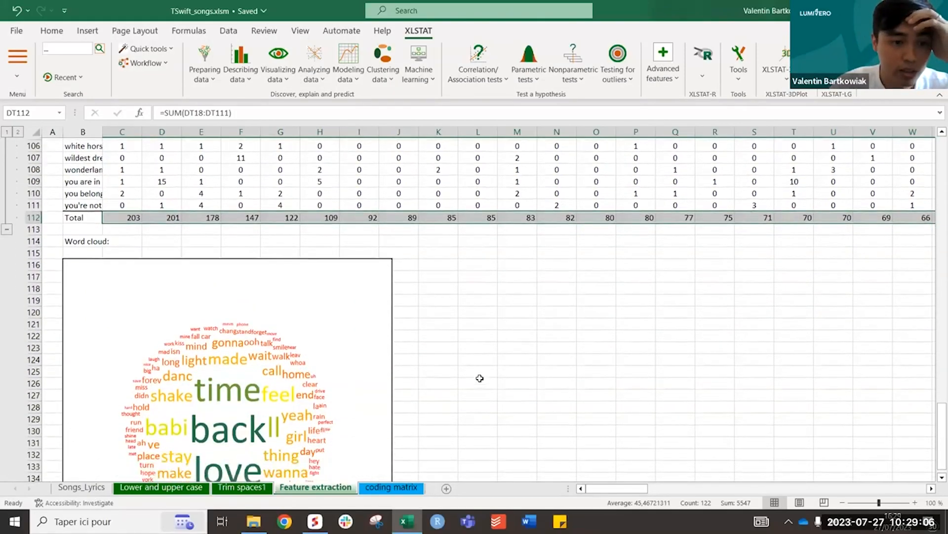
scroll(480, 378, "down", 2)
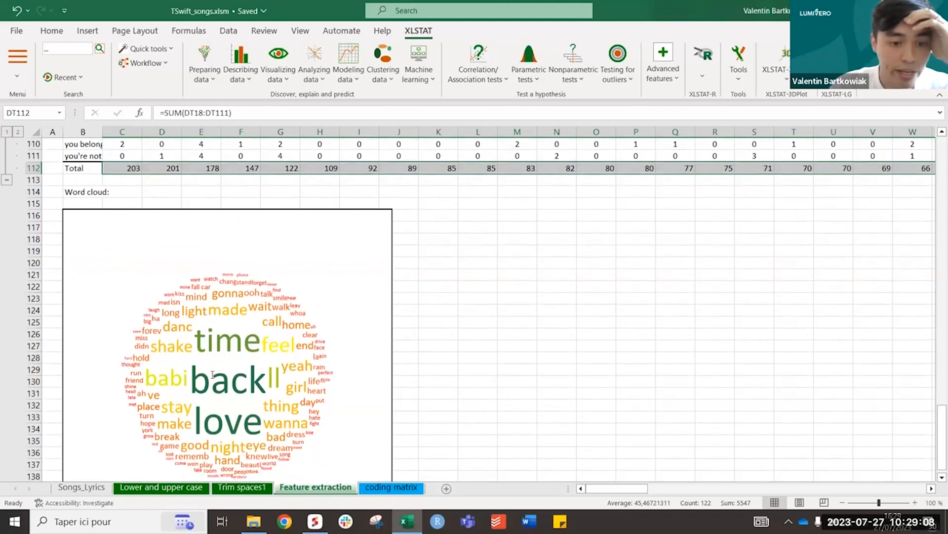